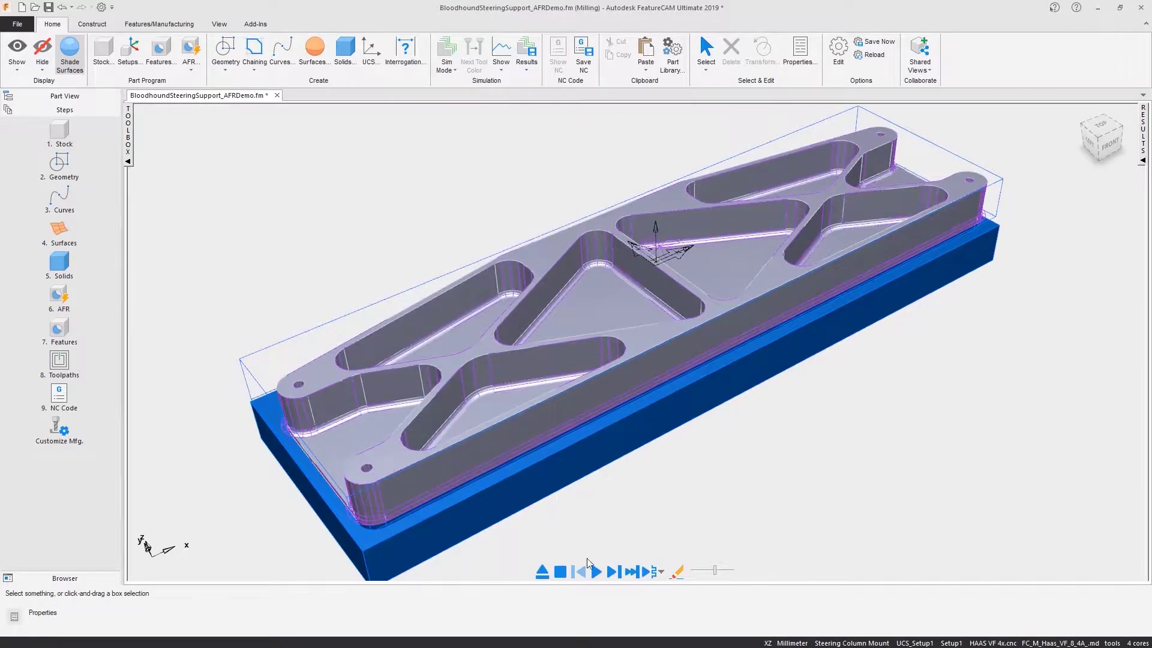
# Step: Play the milling toolpath simulation briefly
pyautogui.click(594, 570)
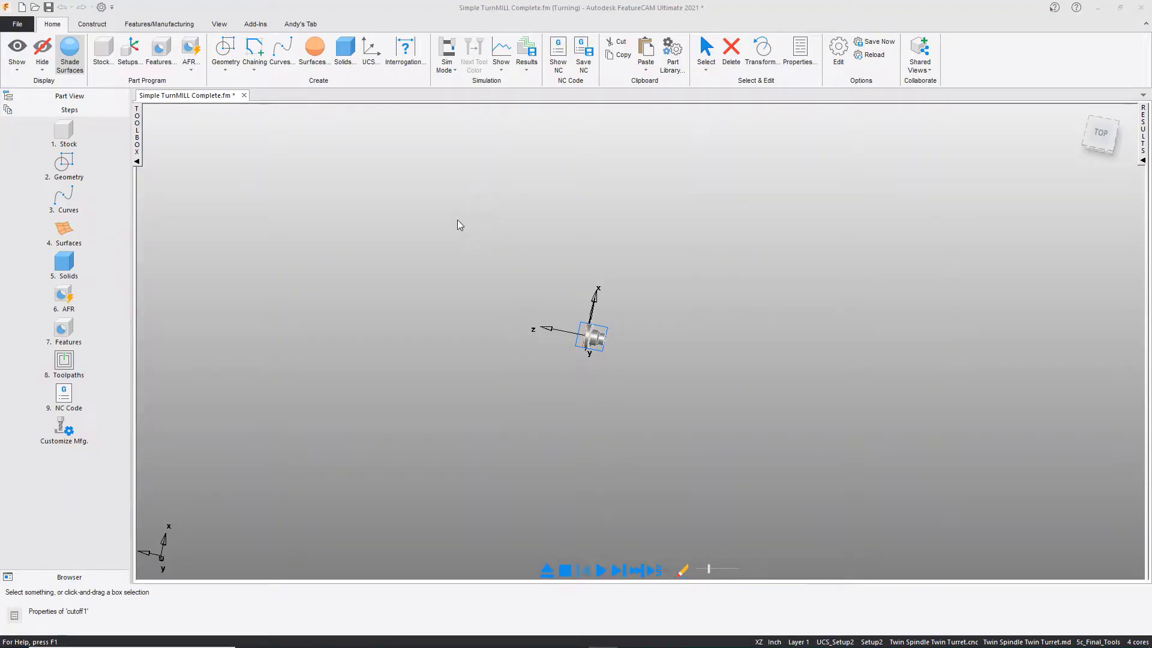
# Step: Switch the simulation to Machine mode and step forward one move
pyautogui.click(446, 71)
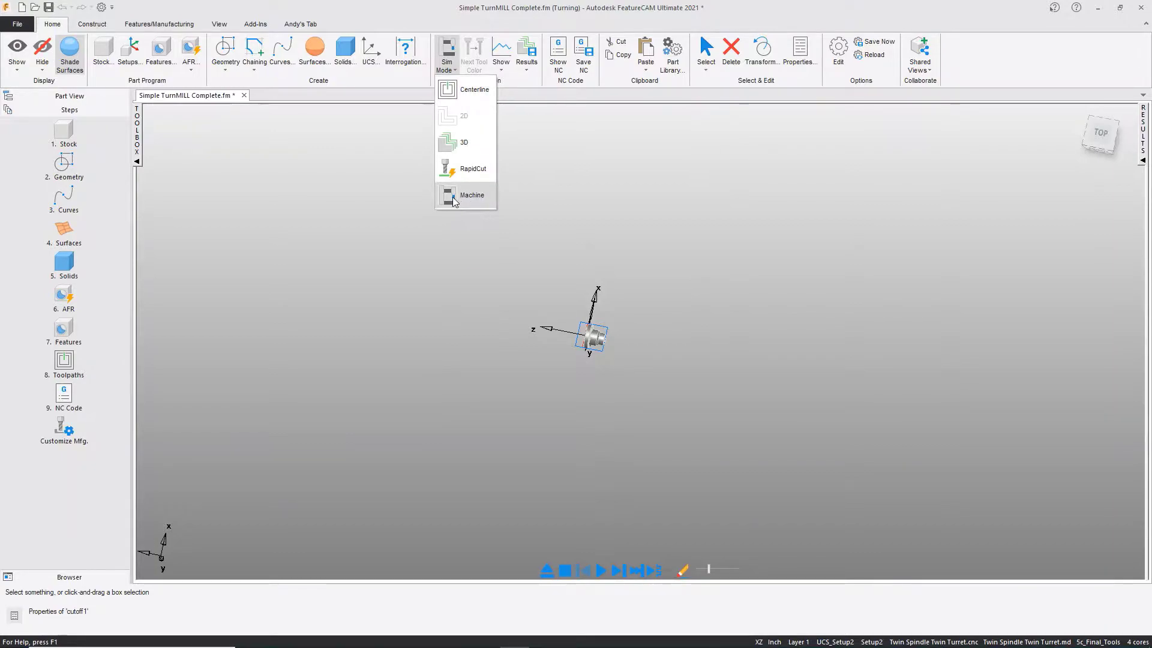
pyautogui.click(454, 197)
pyautogui.click(620, 568)
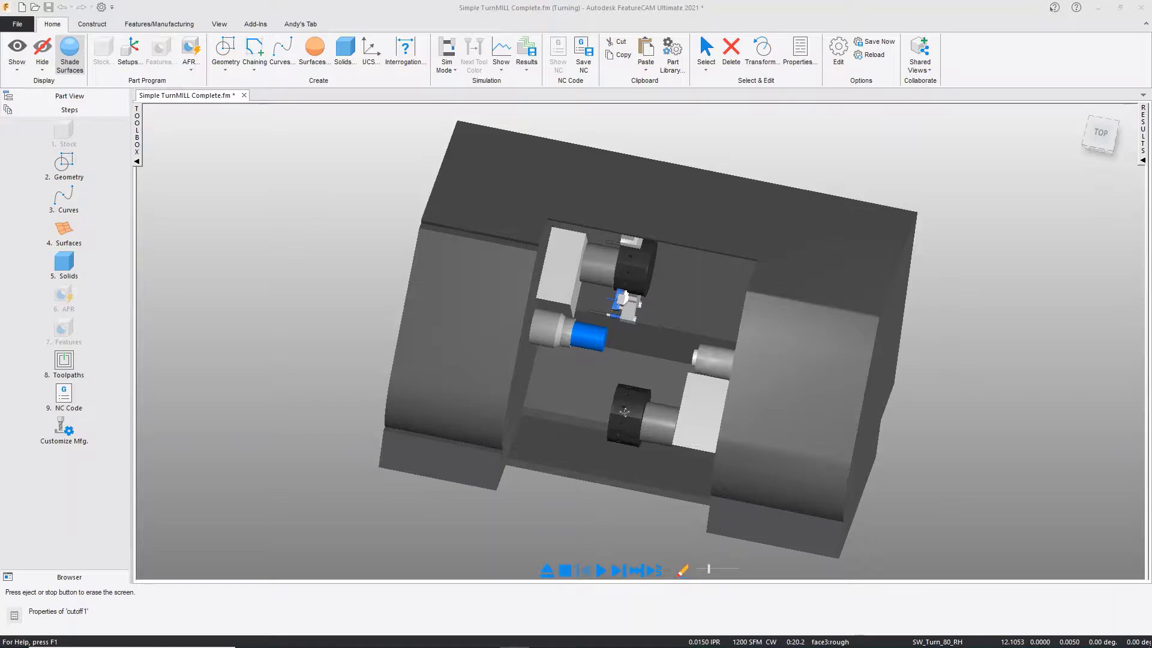
# Step: Orbit the twin-turret machine and display the part tree listing Setup1 and Setup2
pyautogui.moveTo(624, 412); pyautogui.dragTo(603, 377, button='middle')
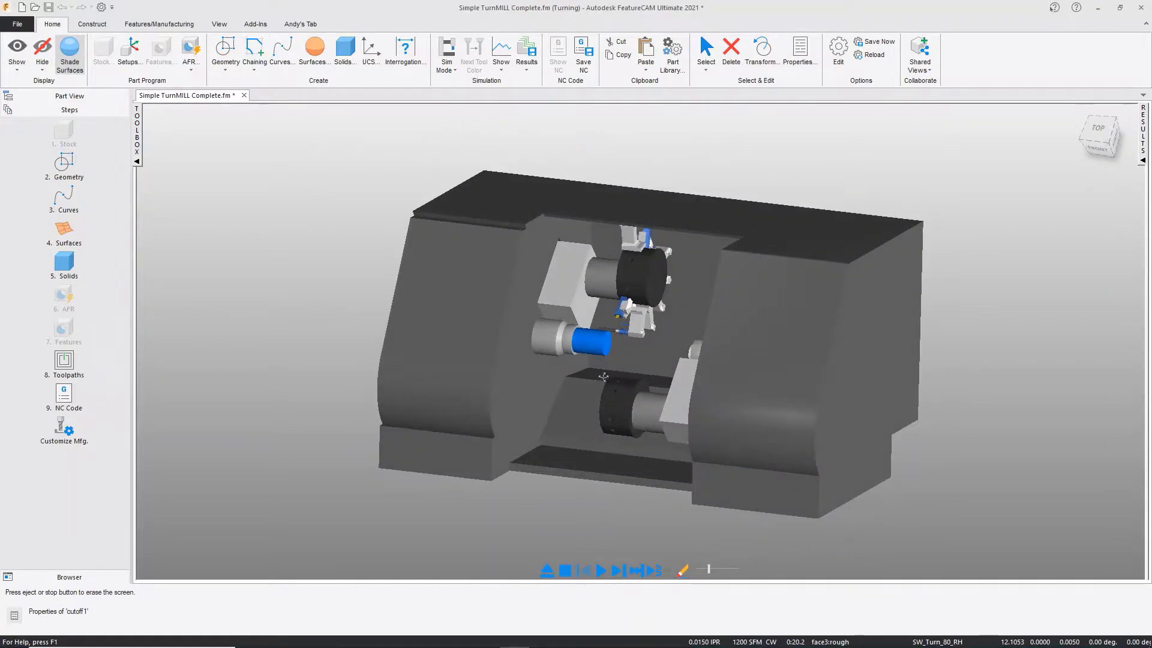
pyautogui.moveTo(604, 376); pyautogui.dragTo(613, 390, button='middle')
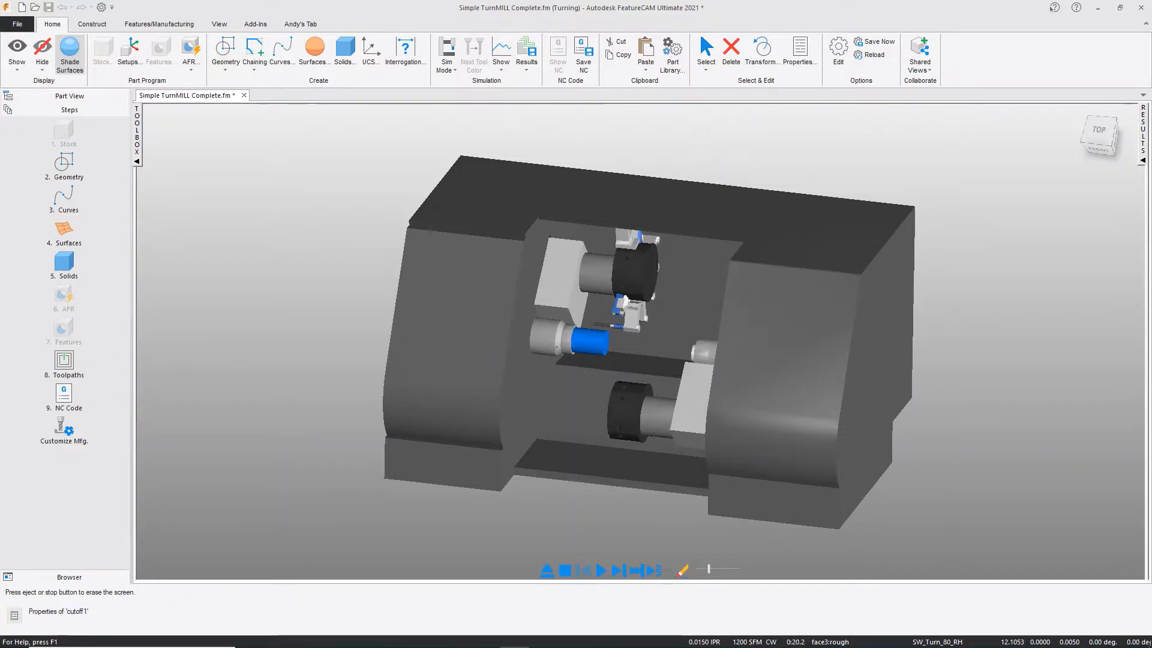
pyautogui.moveTo(668, 362); pyautogui.dragTo(675, 317, button='middle')
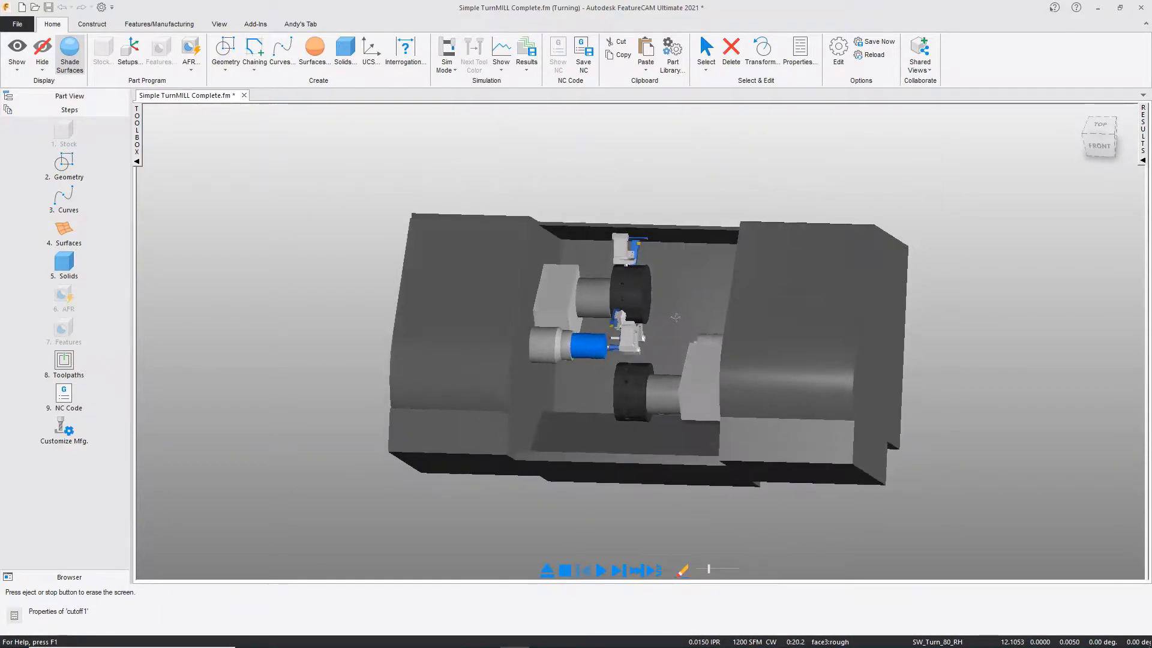
pyautogui.moveTo(625, 280); pyautogui.dragTo(619, 366, button='middle')
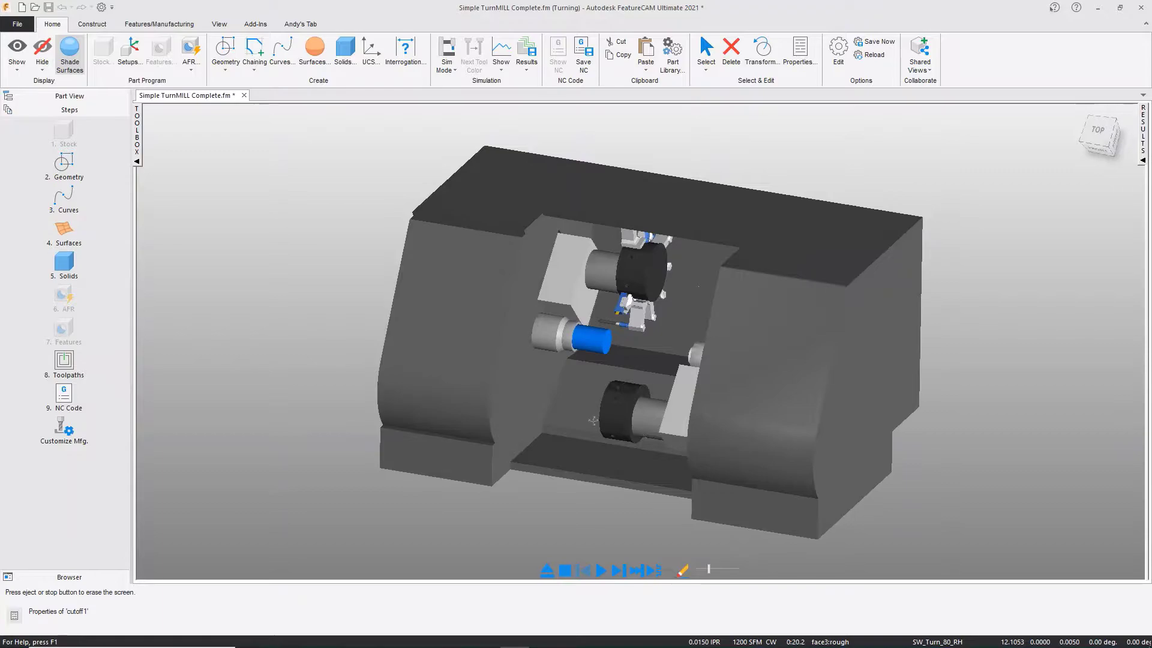
pyautogui.click(90, 96)
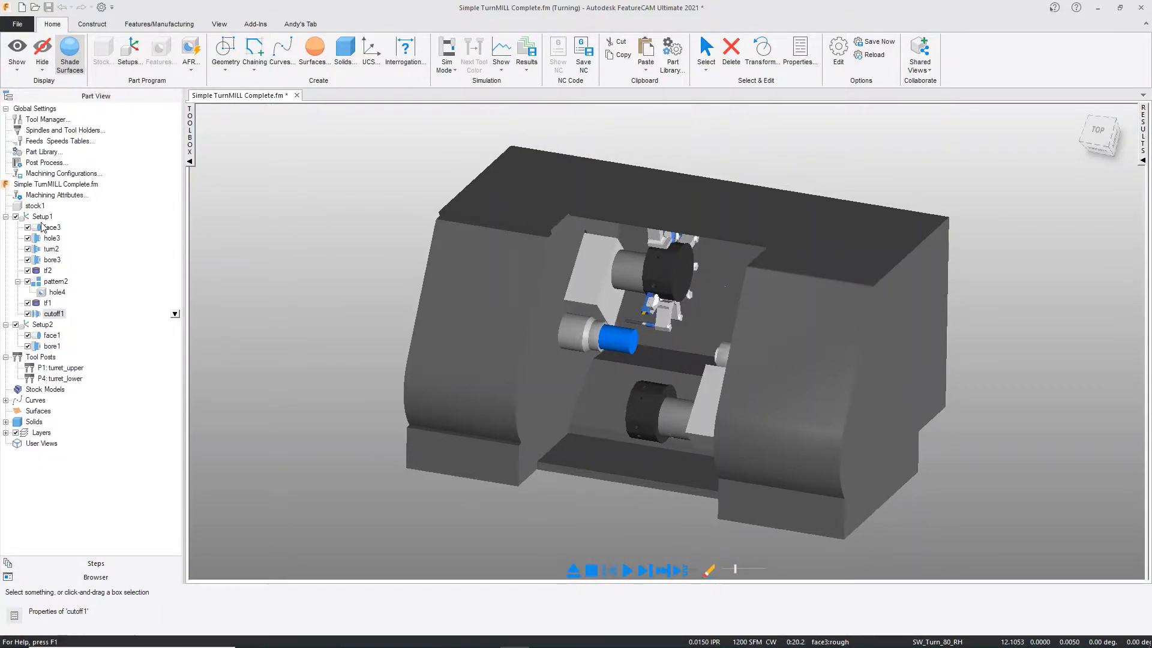
pyautogui.click(42, 217)
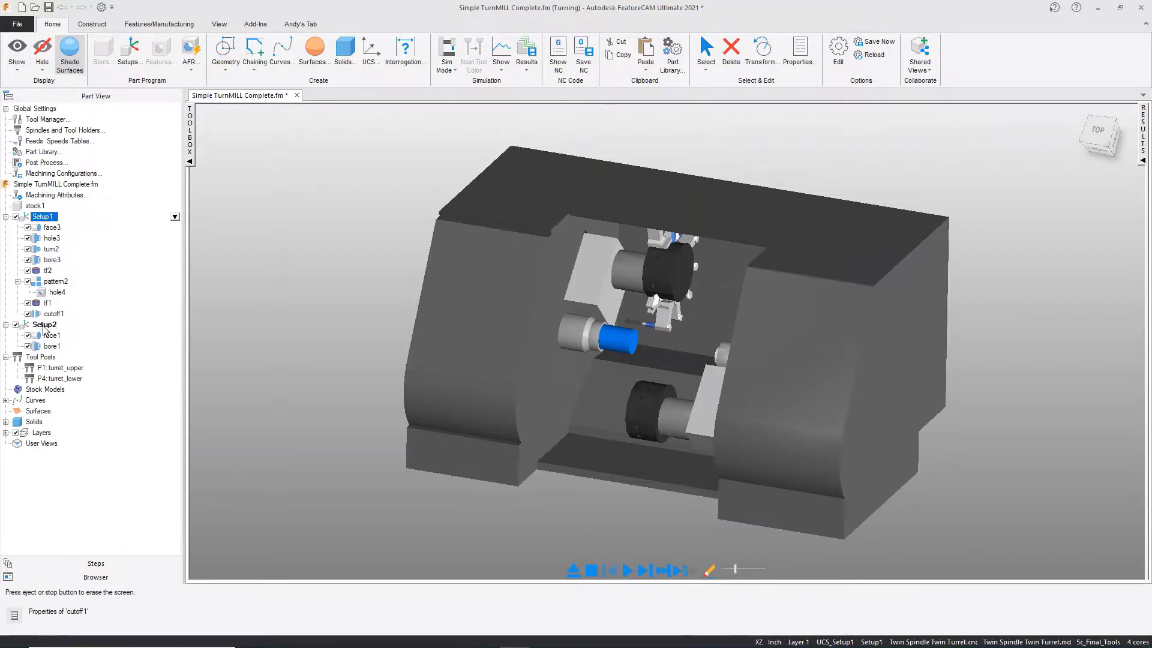
pyautogui.click(43, 325)
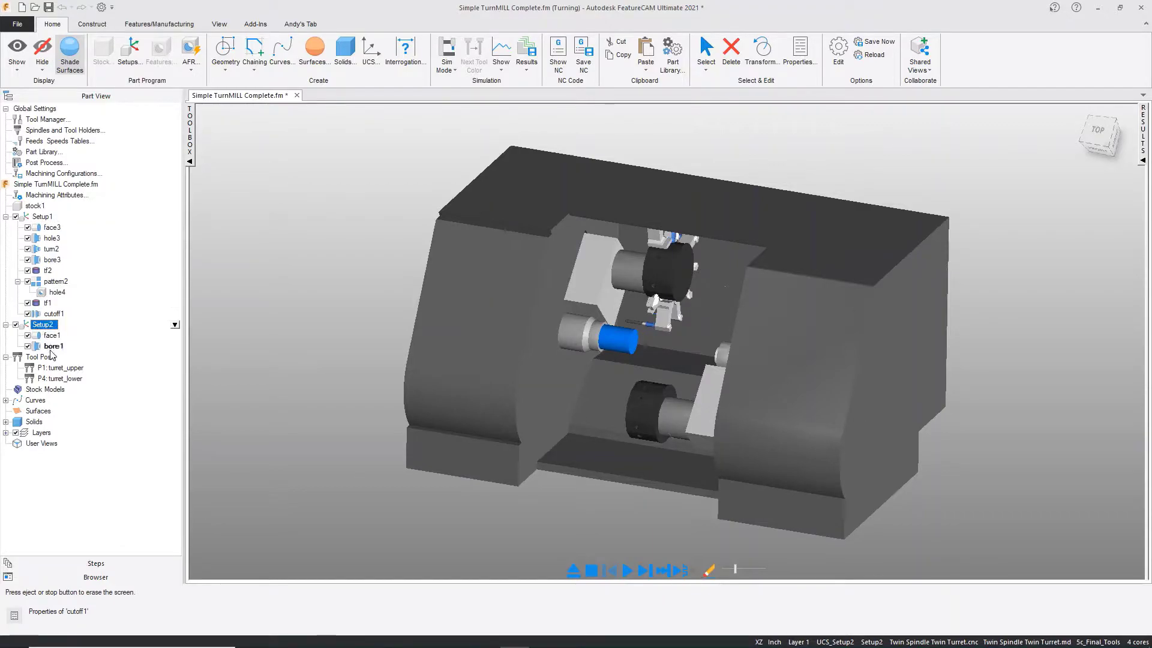
# Step: Confirm cutoff1's sub-spindle Transfer Parameters with the Pull distance option set
pyautogui.doubleClick(50, 315)
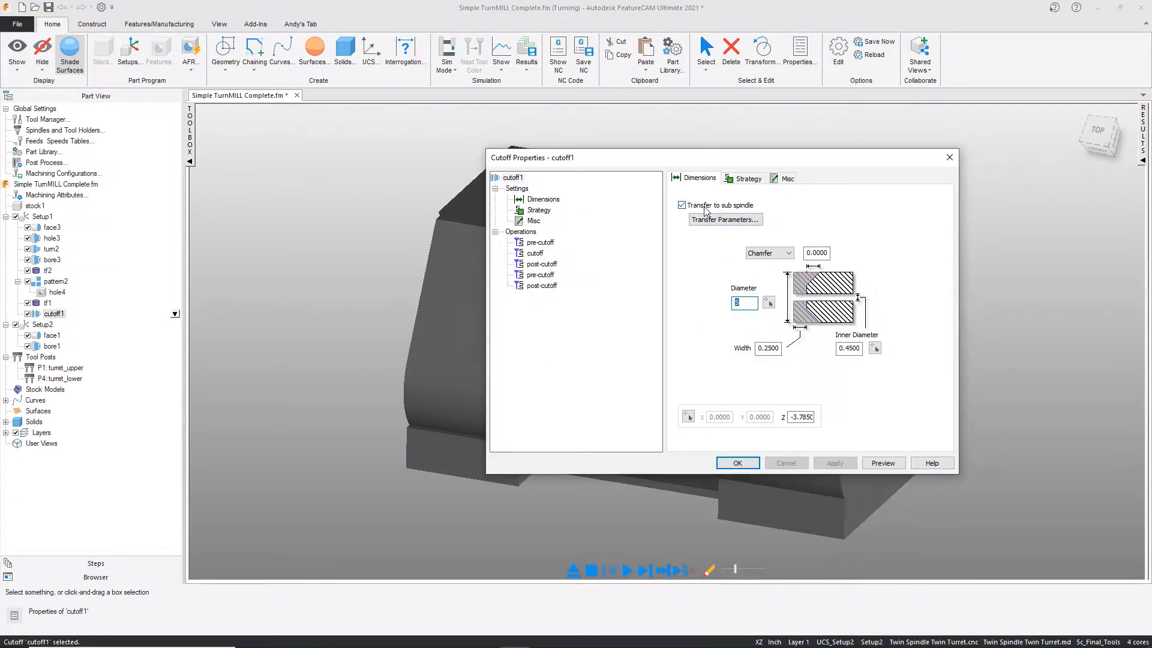
pyautogui.click(719, 219)
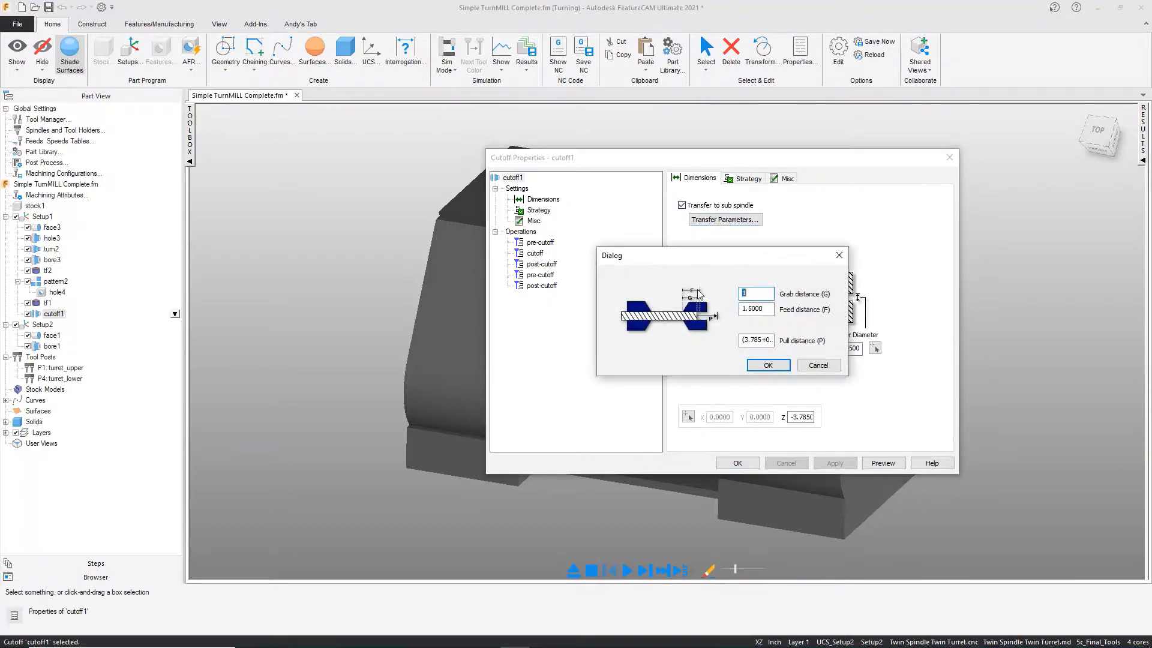
pyautogui.moveTo(744, 341); pyautogui.dragTo(828, 341)
pyautogui.click(768, 365)
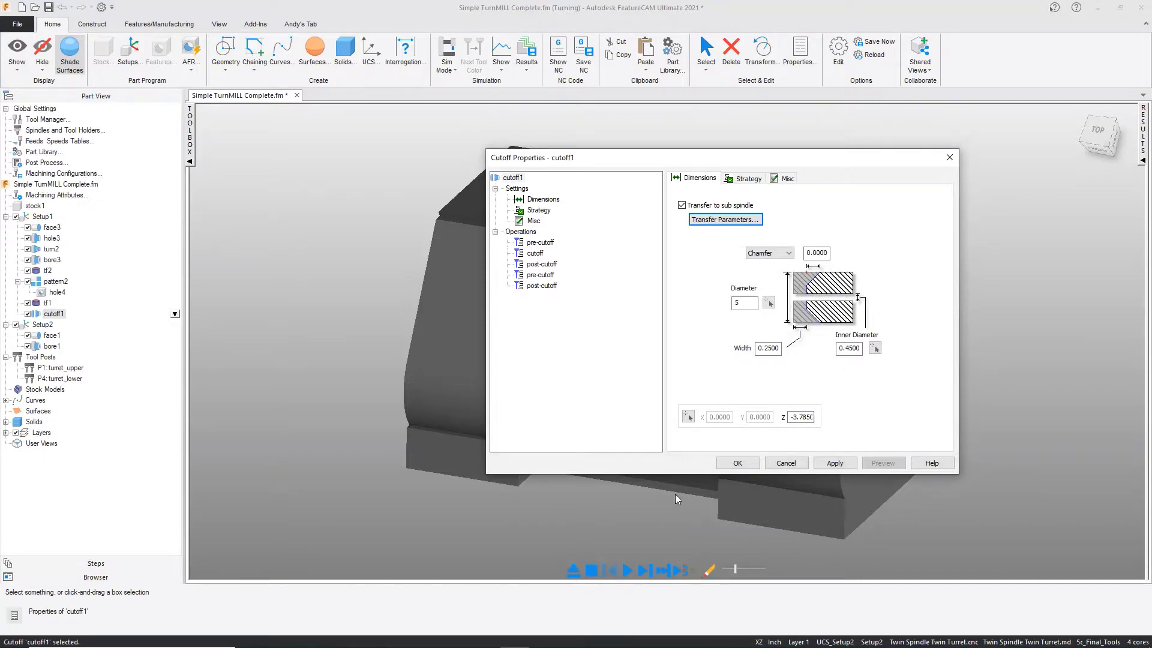
# Step: Accept cutoff1's changes, dismiss the aborted-toolpath message, and apply them on closing
pyautogui.click(737, 462)
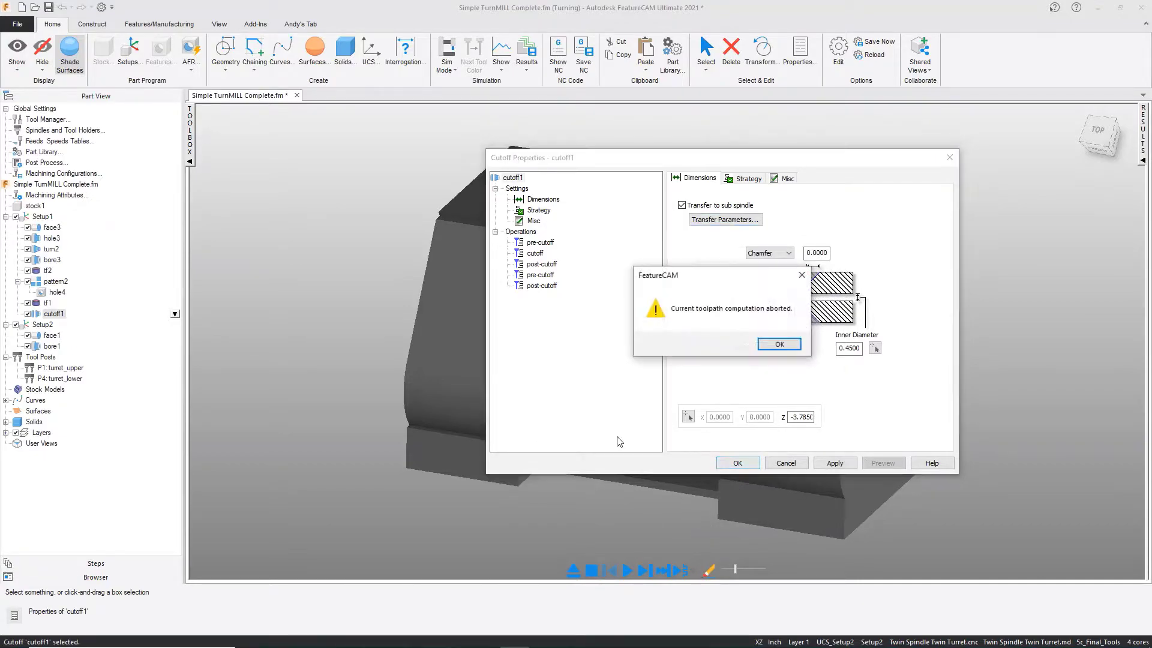
pyautogui.click(779, 344)
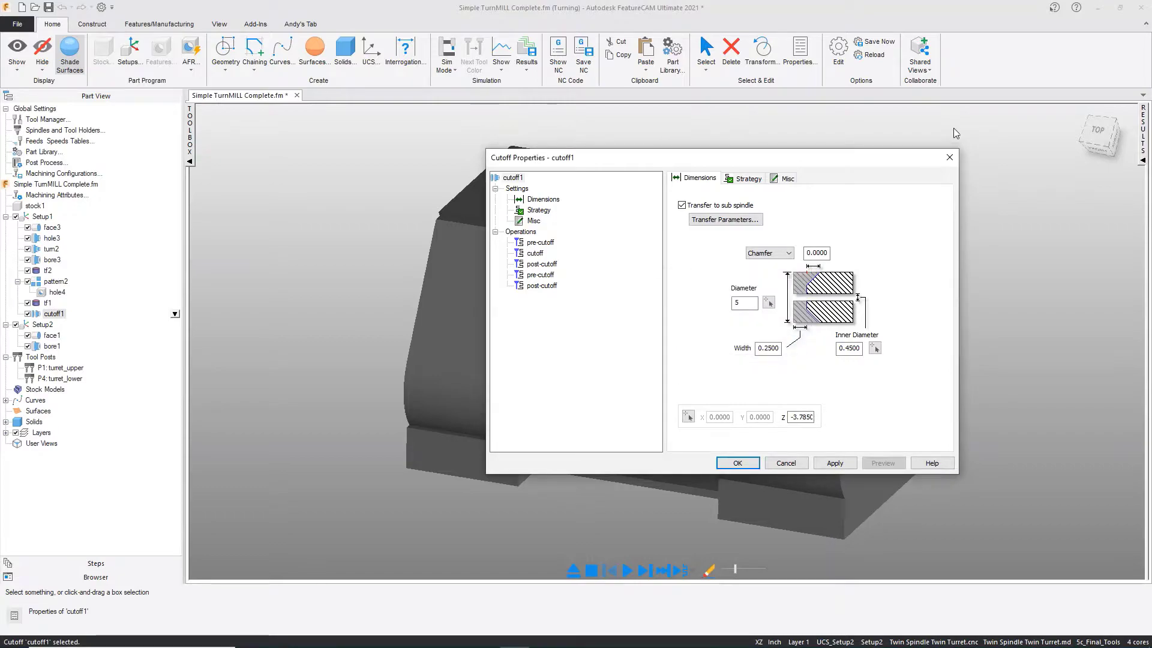
pyautogui.click(954, 160)
pyautogui.click(676, 342)
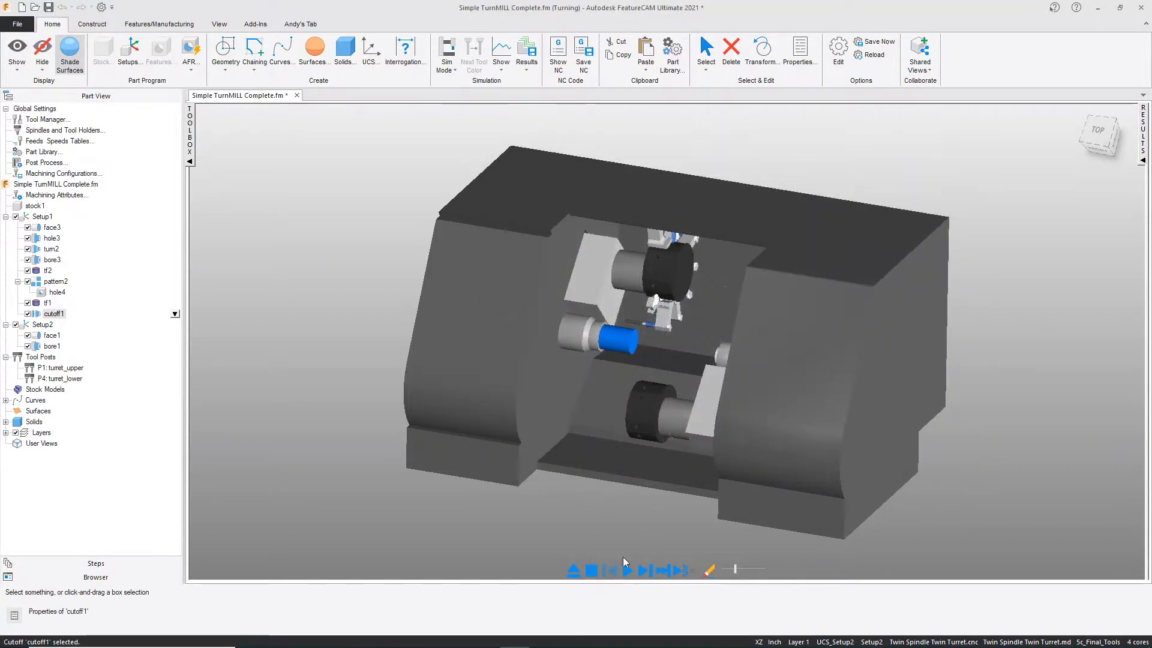
pyautogui.click(574, 571)
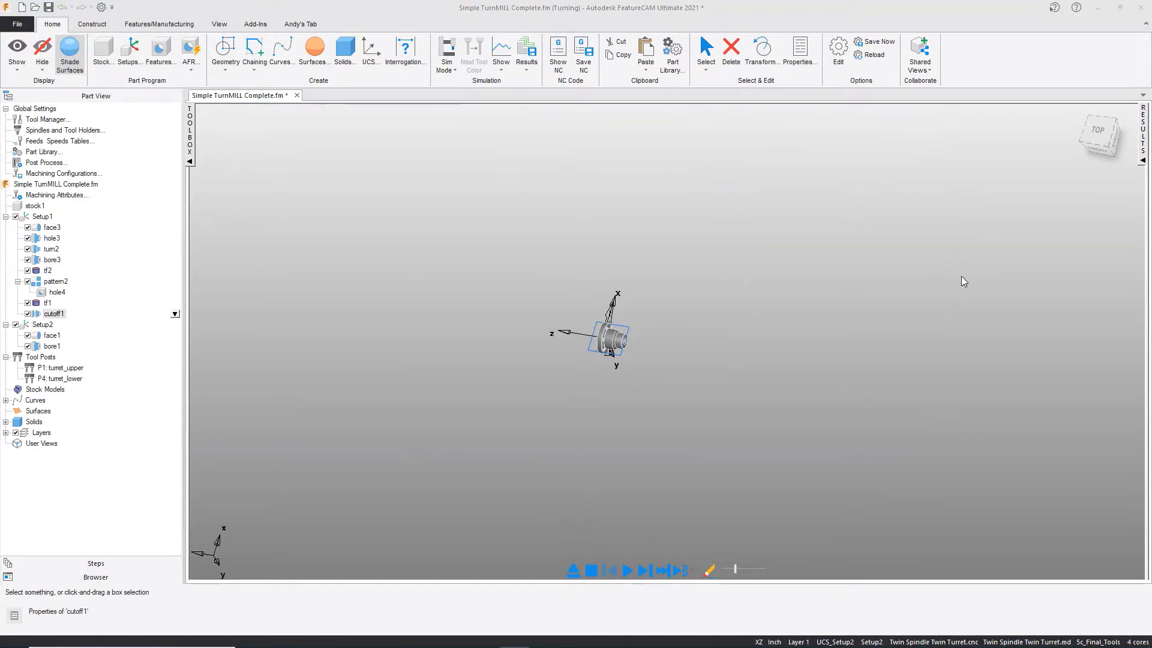
pyautogui.click(1142, 160)
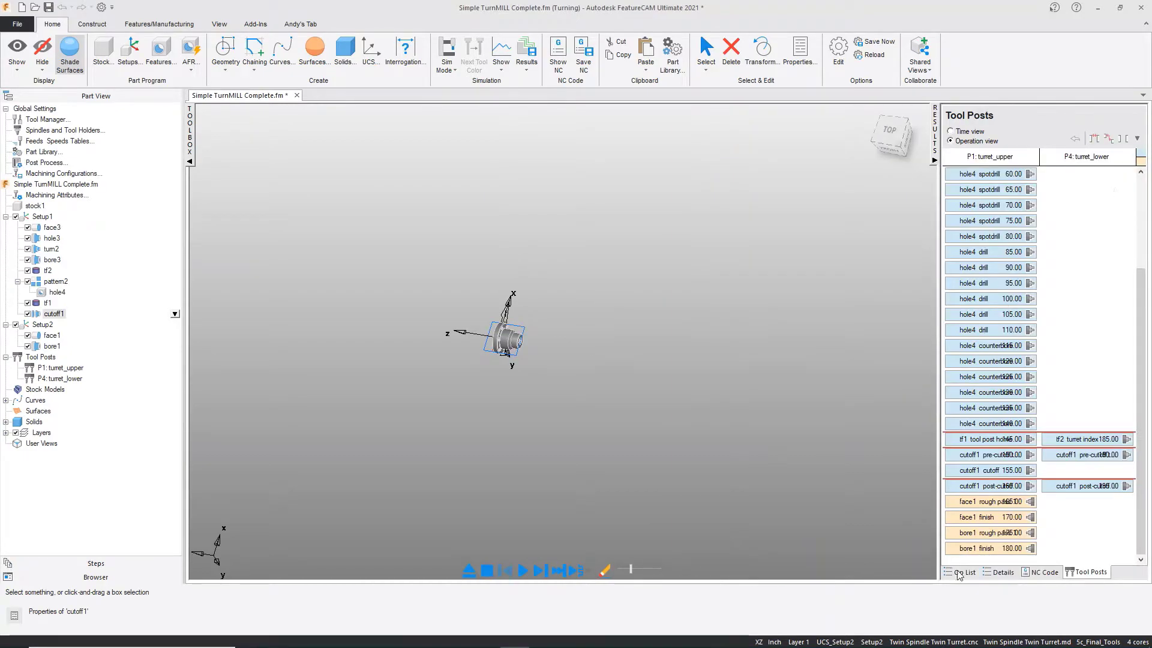
pyautogui.moveTo(938, 343); pyautogui.dragTo(737, 349)
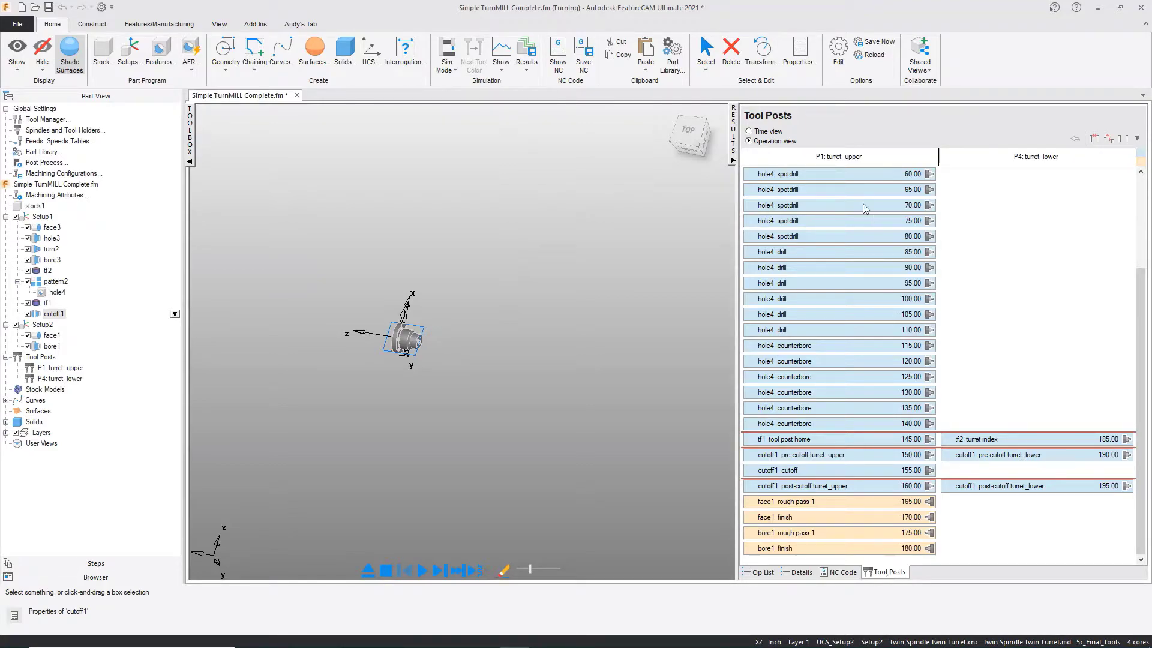
pyautogui.moveTo(834, 176)
pyautogui.moveTo(900, 178)
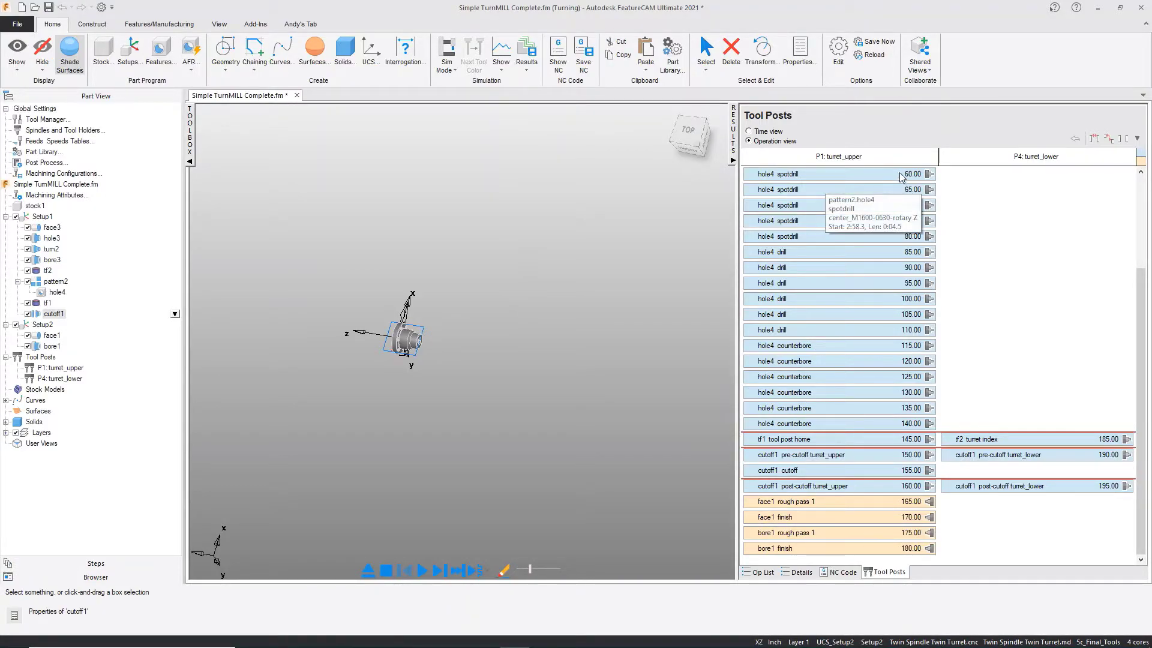
pyautogui.moveTo(888, 555)
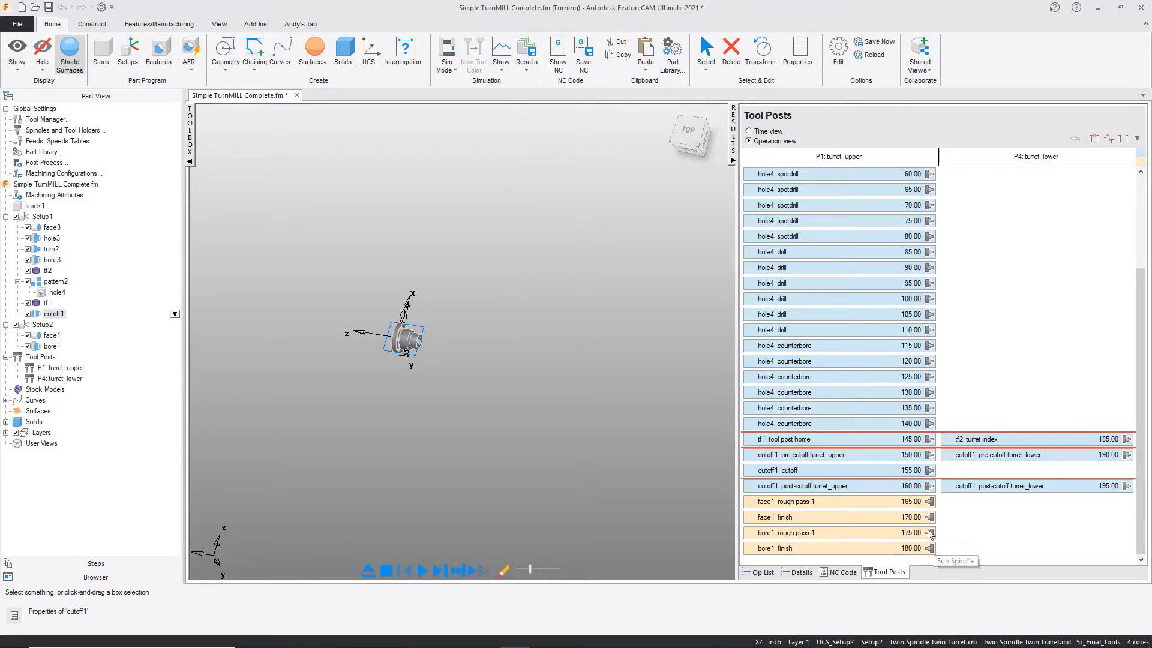
pyautogui.moveTo(777, 496)
pyautogui.moveTo(1020, 488)
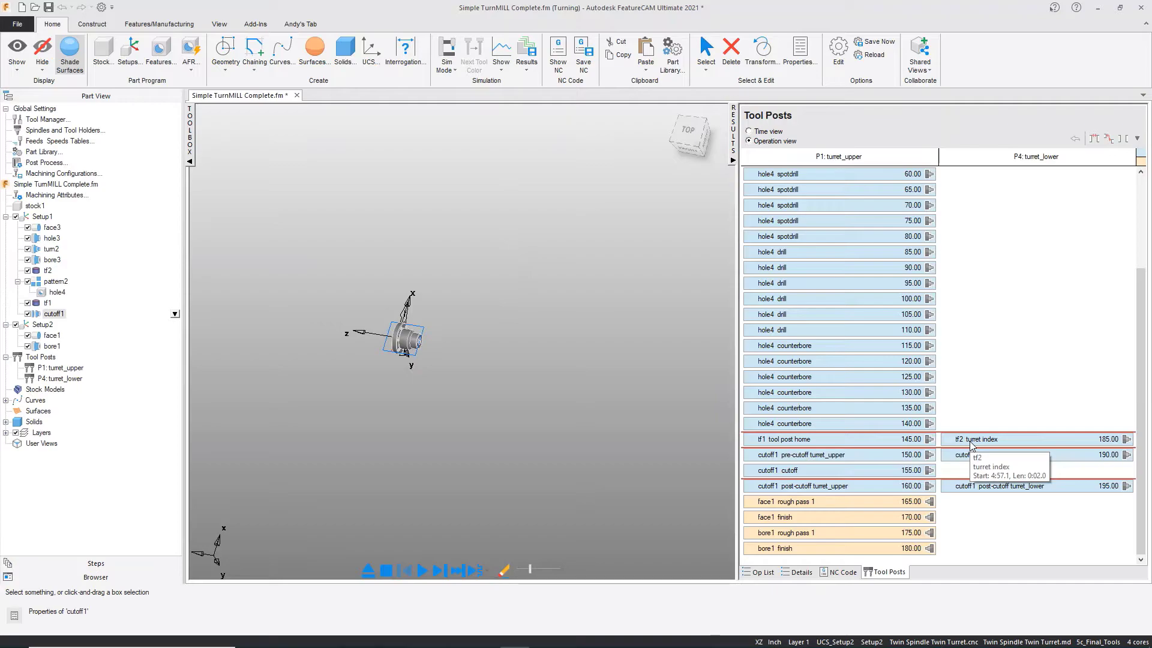
# Step: Show the Tool Posts Time view totalling 7:11.8 and run the simulation faster
pyautogui.click(749, 134)
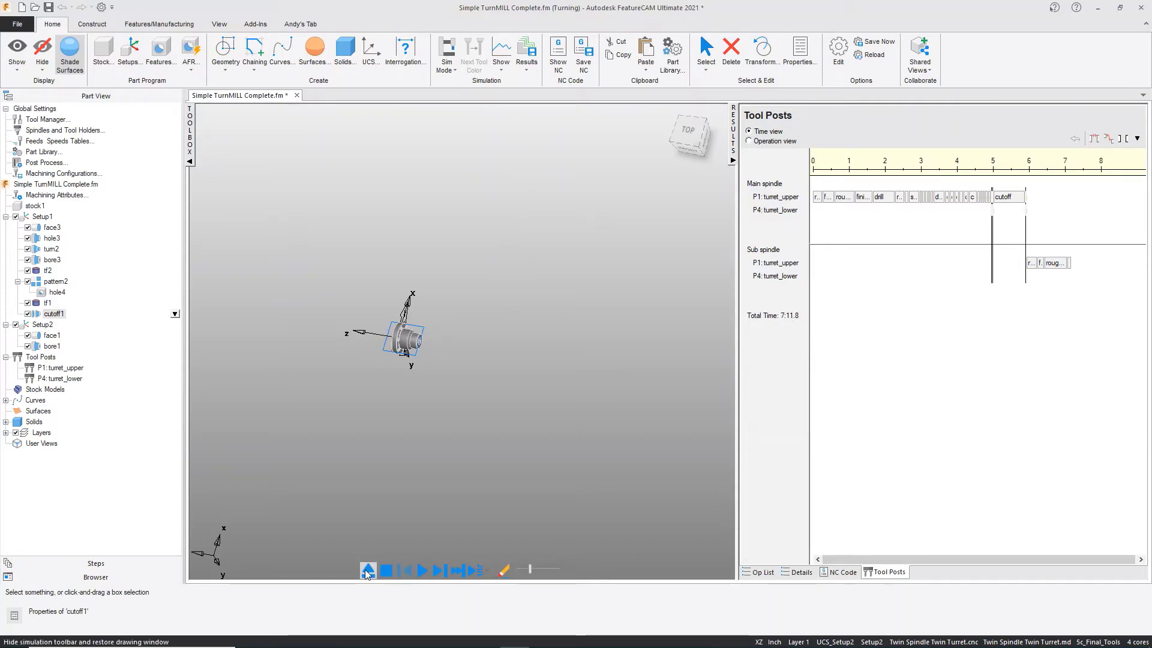
pyautogui.click(438, 571)
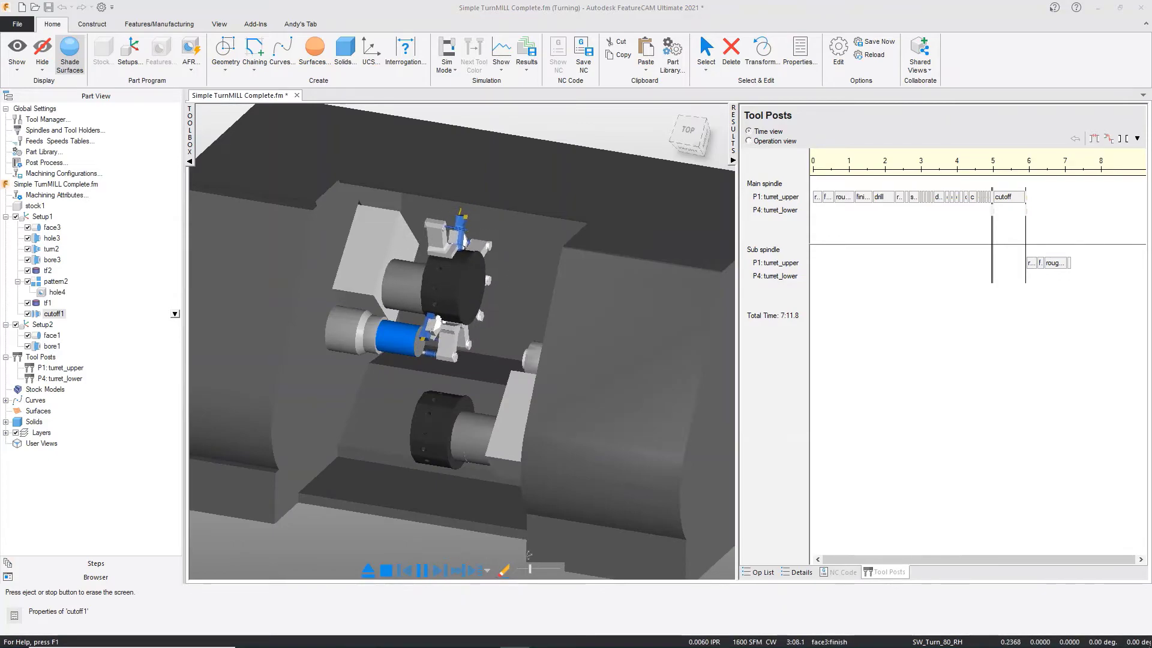
pyautogui.moveTo(530, 568); pyautogui.dragTo(548, 571)
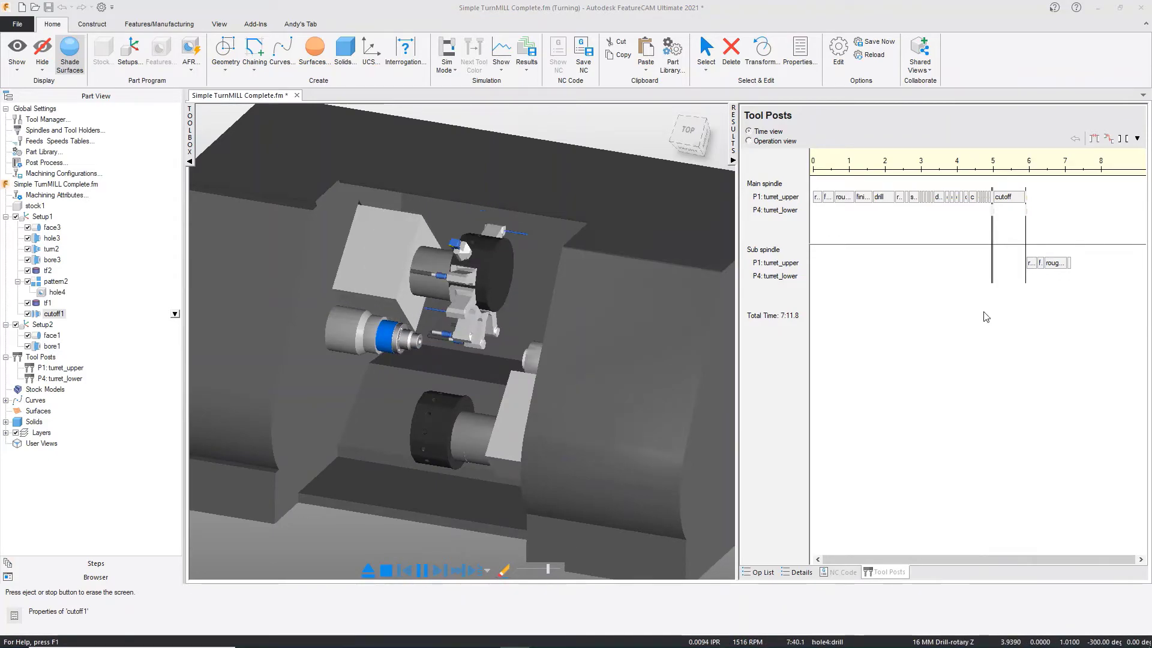
pyautogui.moveTo(1046, 273)
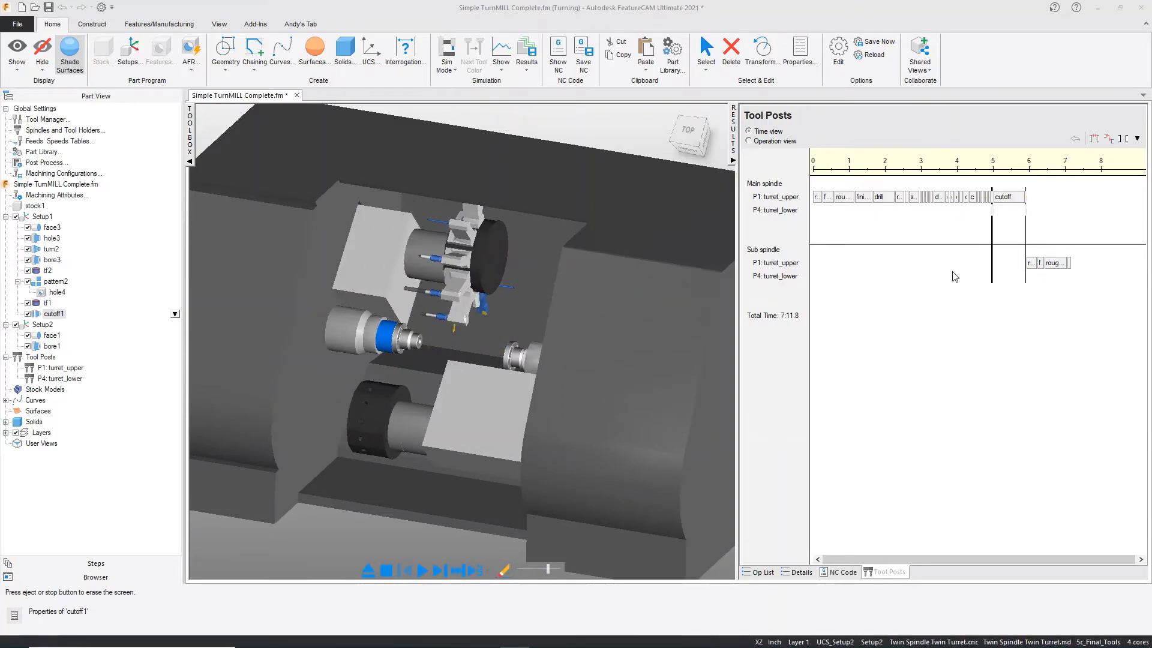
# Step: Orbit the machine view, then exit the simulation back to the part
pyautogui.moveTo(480, 336); pyautogui.dragTo(522, 342, button='middle')
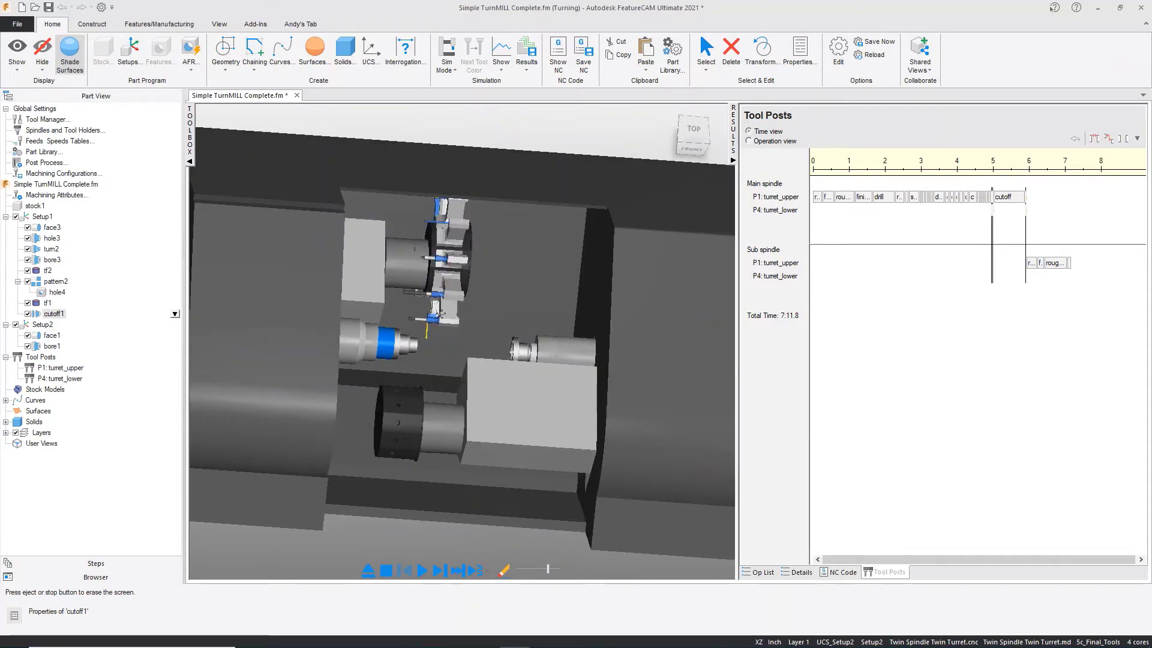
pyautogui.moveTo(456, 420); pyautogui.dragTo(408, 510, button='middle')
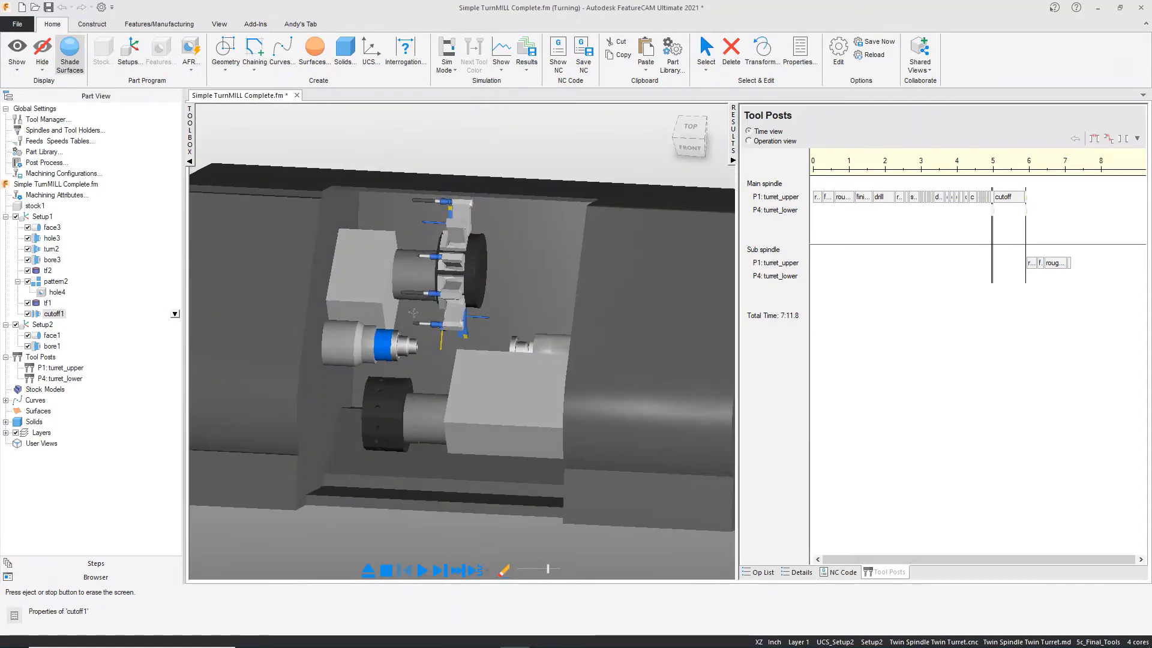
pyautogui.click(368, 573)
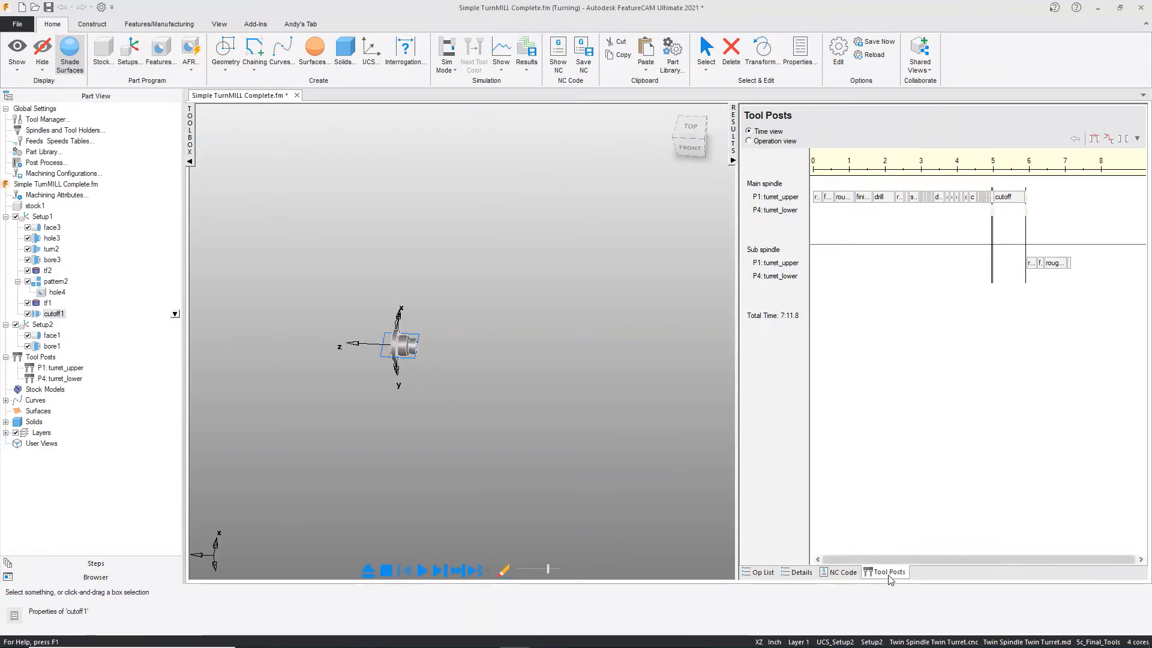
# Step: Move the four face1 and bore1 operations onto P4: turret_lower
pyautogui.click(748, 141)
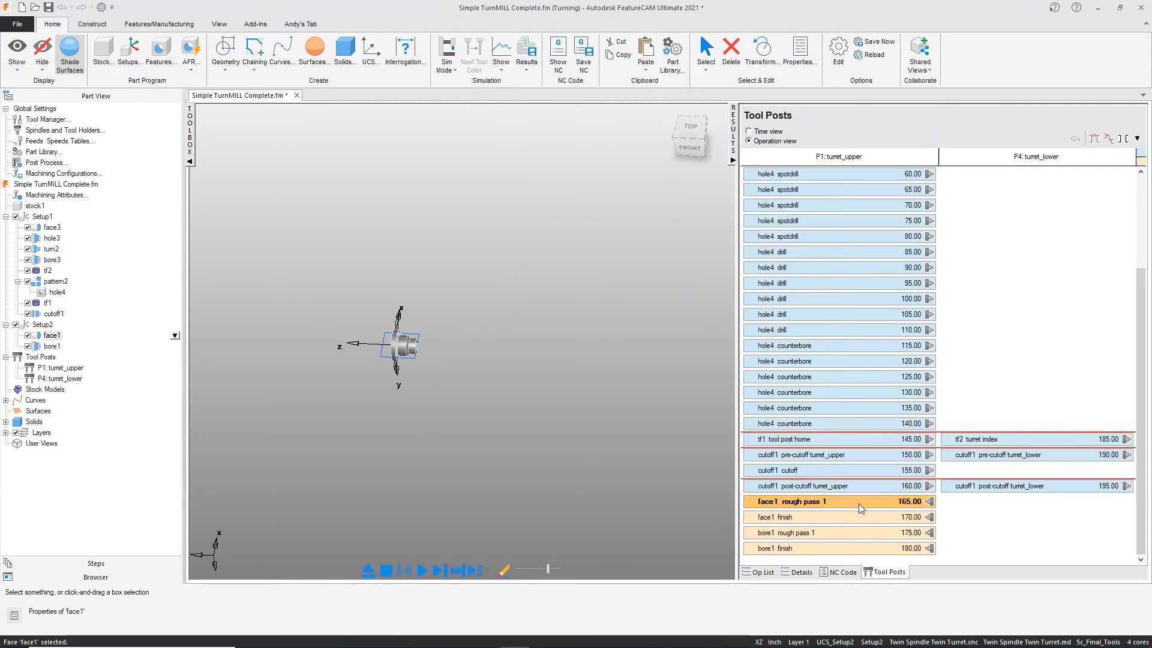
pyautogui.click(845, 549)
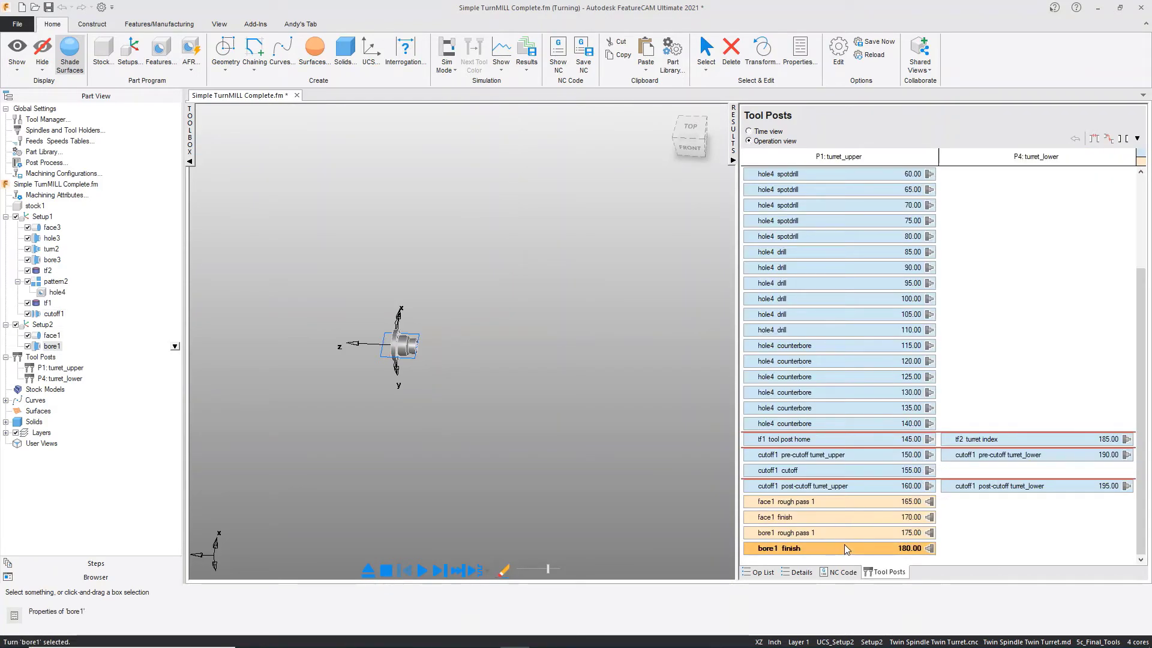
pyautogui.keyDown('shift'); pyautogui.click(838, 509); pyautogui.keyUp('shift')
pyautogui.moveTo(836, 503); pyautogui.dragTo(1026, 330)
pyautogui.scroll(2, 1023, 330)
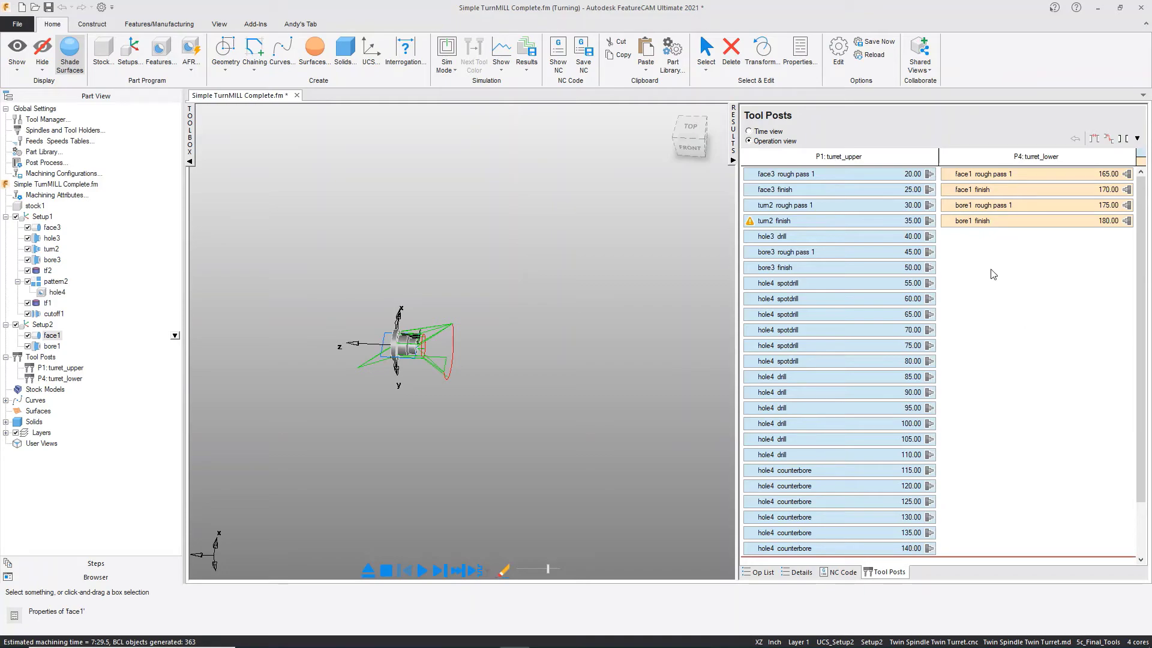
# Step: Check the reduced 6:59.9 total on the timeline, then return to the operation list
pyautogui.click(749, 131)
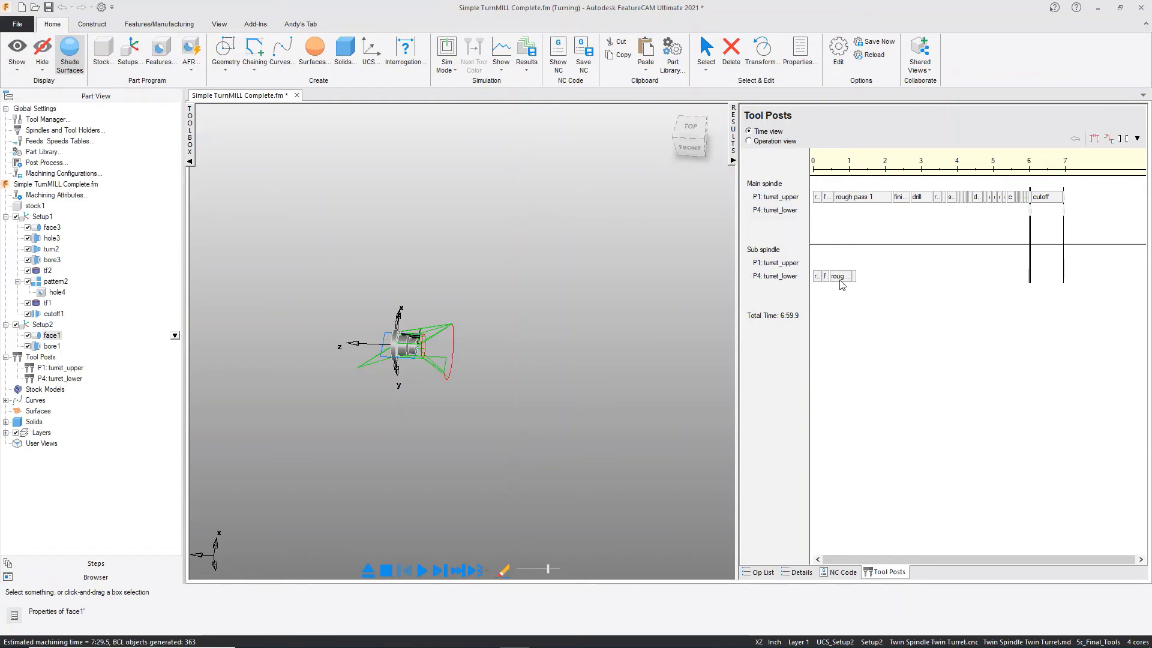
pyautogui.moveTo(840, 284)
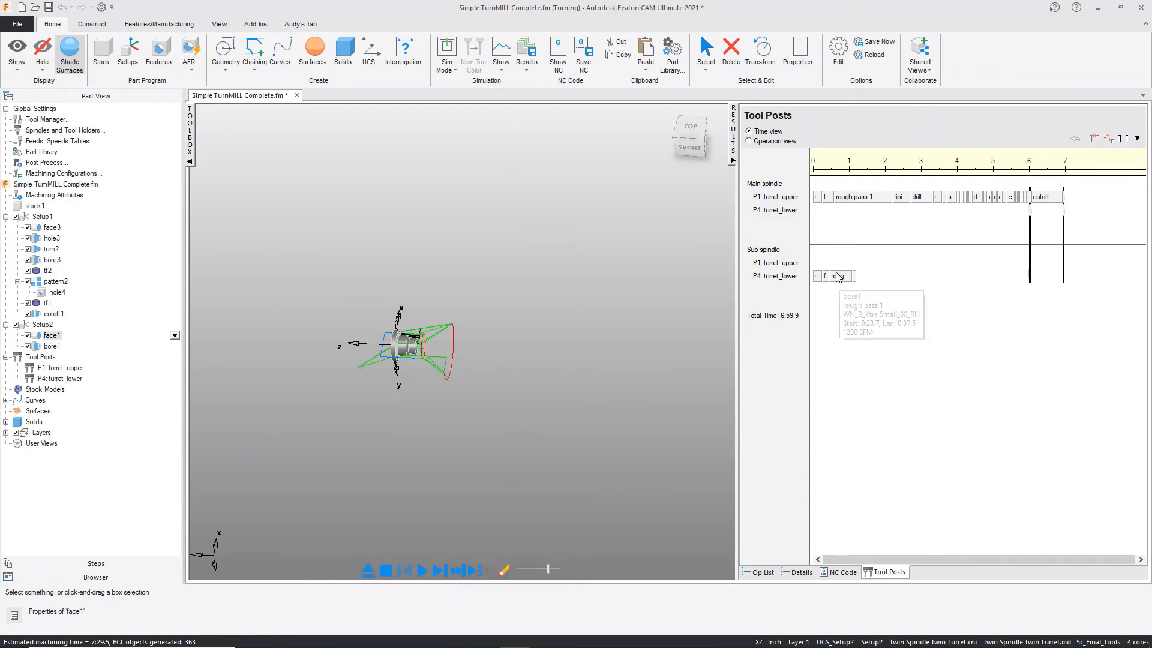
pyautogui.click(749, 141)
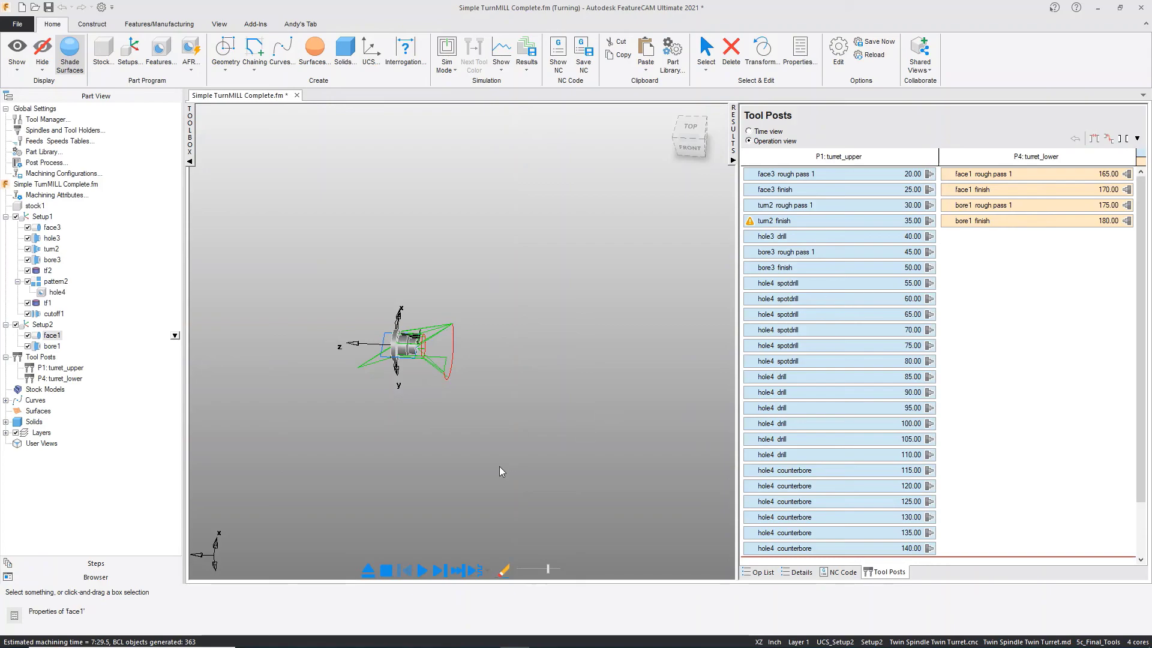
pyautogui.moveTo(503, 473); pyautogui.dragTo(354, 327, button='middle')
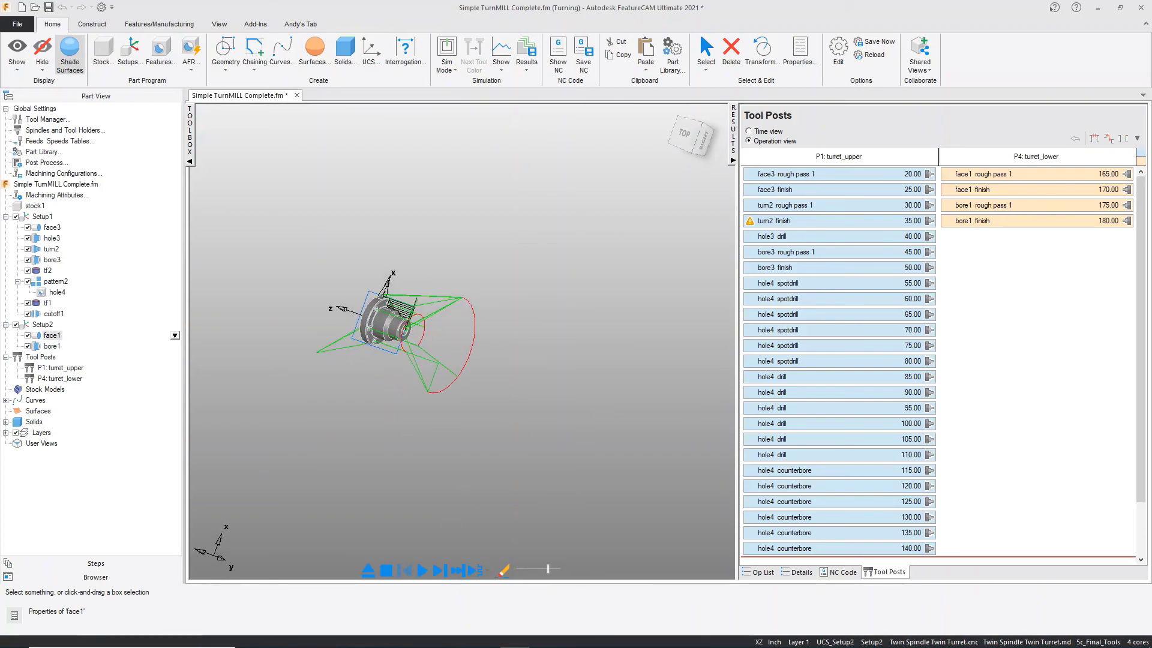